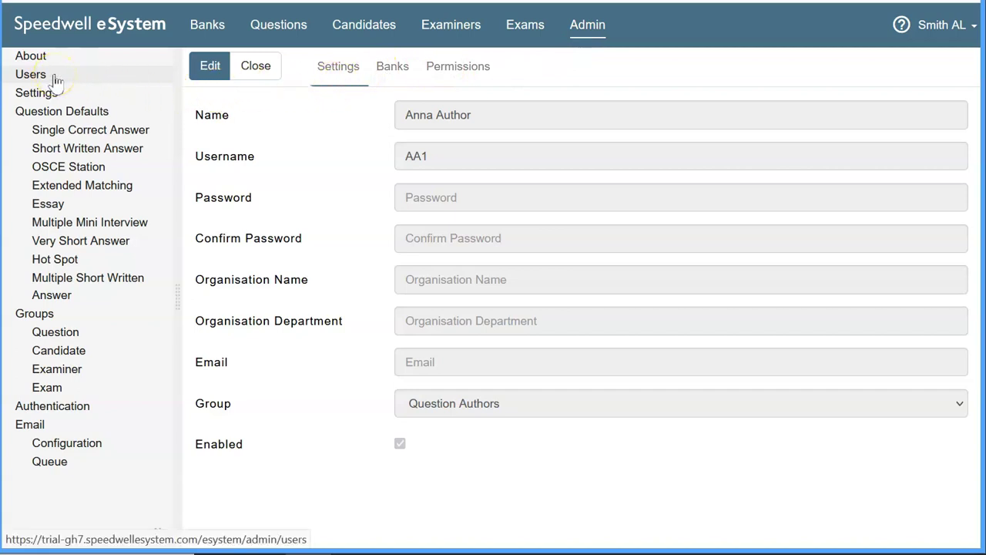
Step: Open the question author's account for editing and look through the user groups it can be assigned to, keeping Question Authors
{"action": "left_click", "coordinate": [207, 66]}
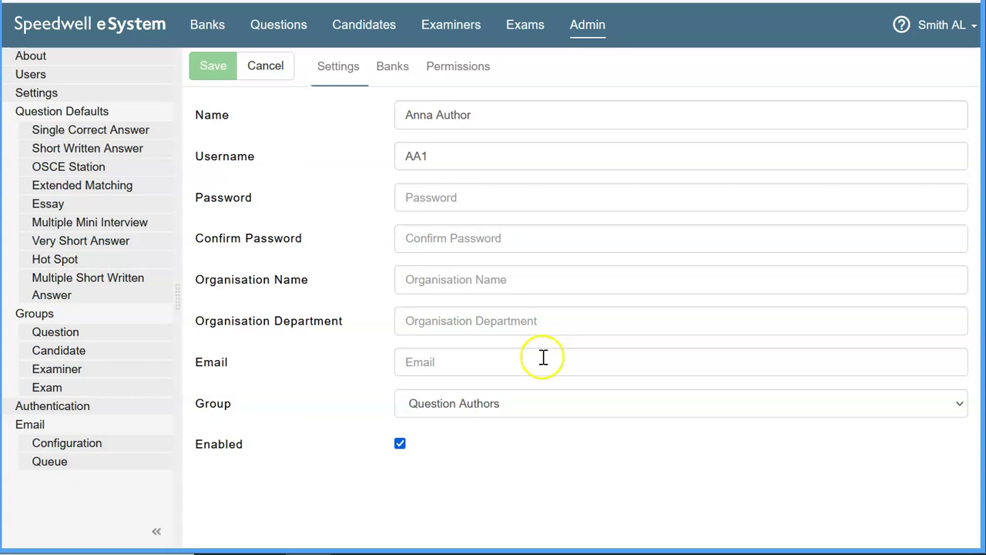
{"action": "left_click", "coordinate": [541, 404]}
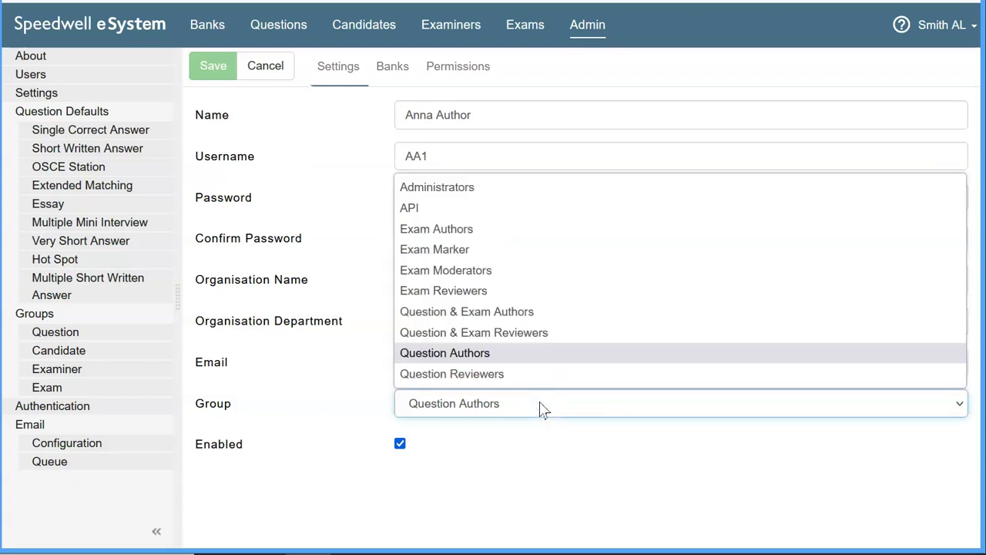
{"action": "key", "text": "Down"}
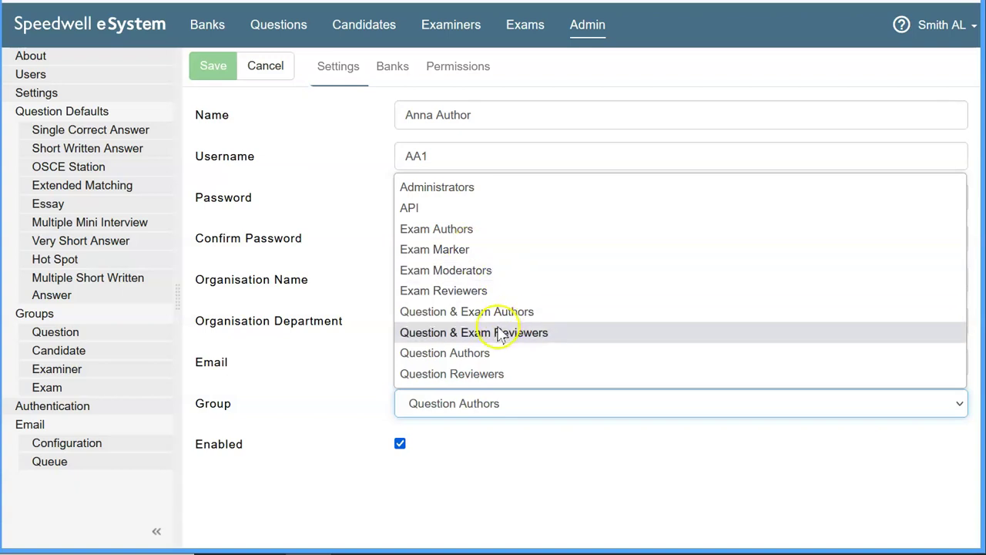
{"action": "left_click", "coordinate": [514, 410]}
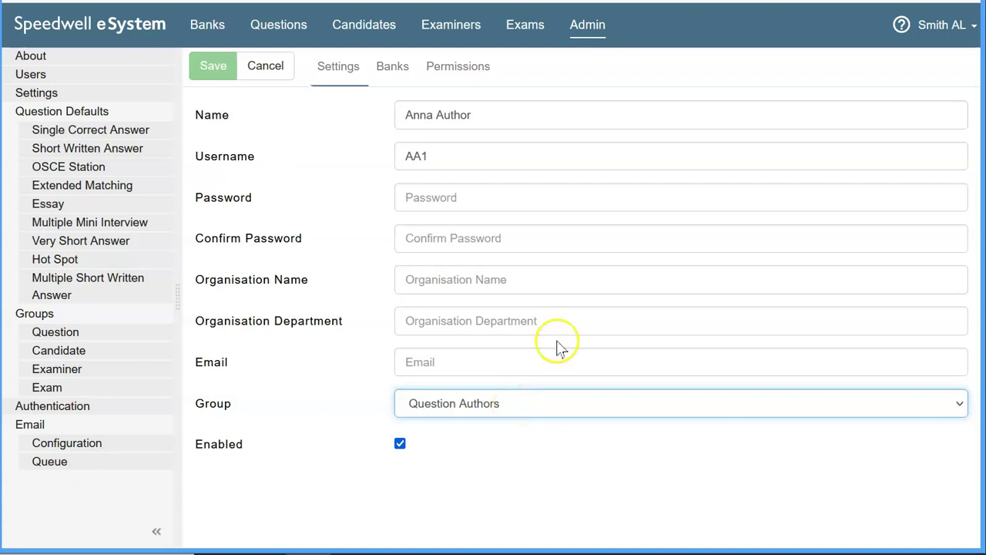
Step: Review the author account's individual and group permissions and its question bank access, and leave editing without saving
{"action": "left_click", "coordinate": [476, 70]}
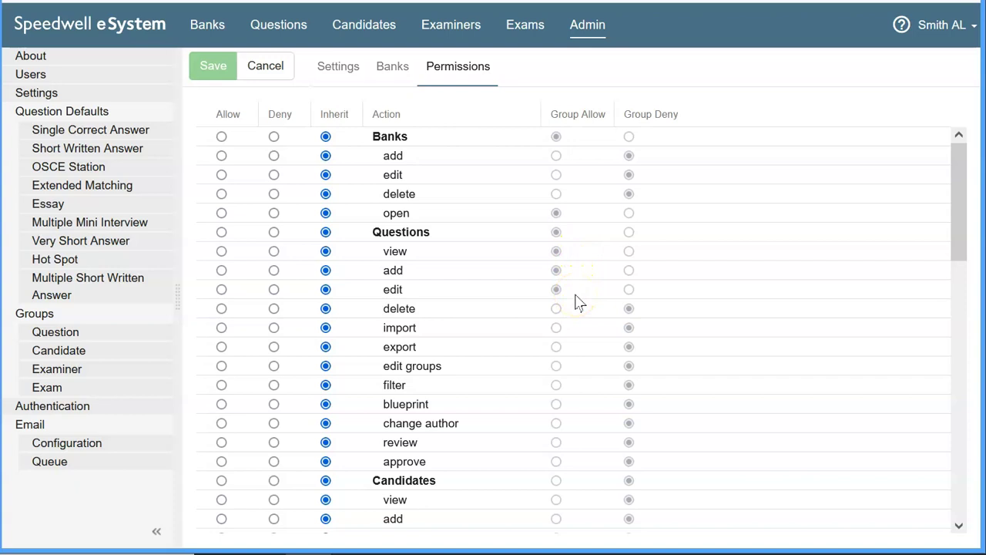
{"action": "scroll", "coordinate": [652, 326], "scroll_direction": "down", "scroll_amount": 4}
{"action": "scroll", "coordinate": [654, 338], "scroll_direction": "down", "scroll_amount": 2}
{"action": "scroll", "coordinate": [654, 362], "scroll_direction": "down", "scroll_amount": 6}
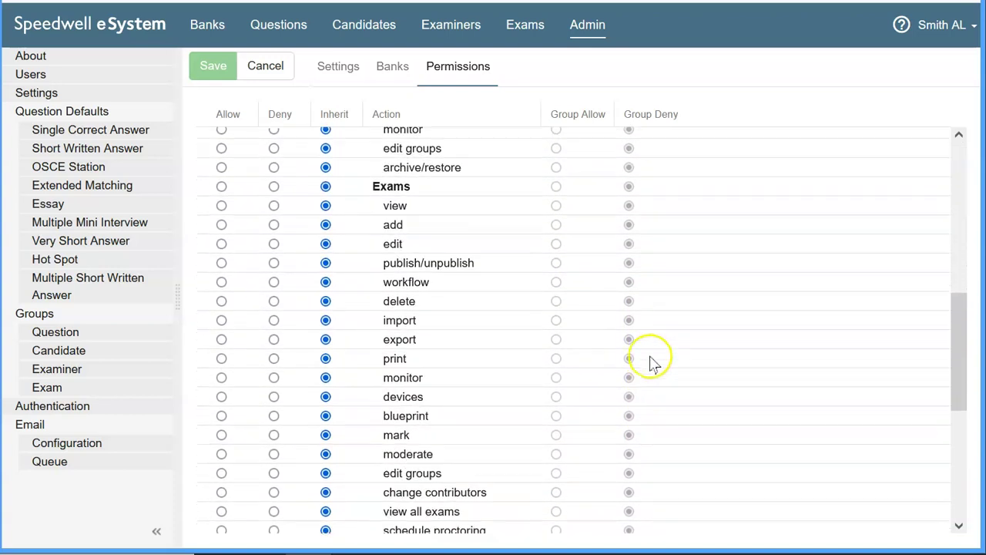
{"action": "scroll", "coordinate": [652, 362], "scroll_direction": "up", "scroll_amount": 12}
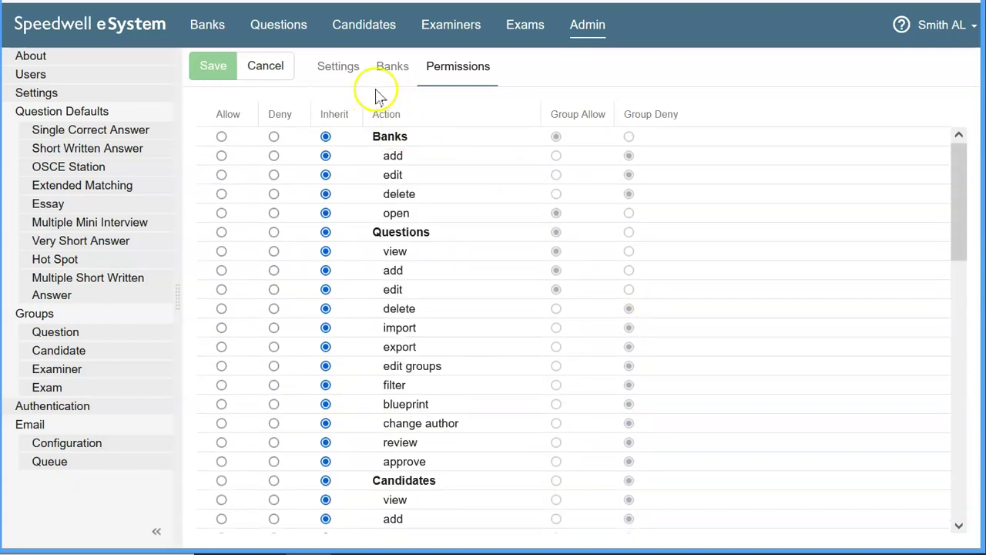
{"action": "left_click", "coordinate": [391, 68]}
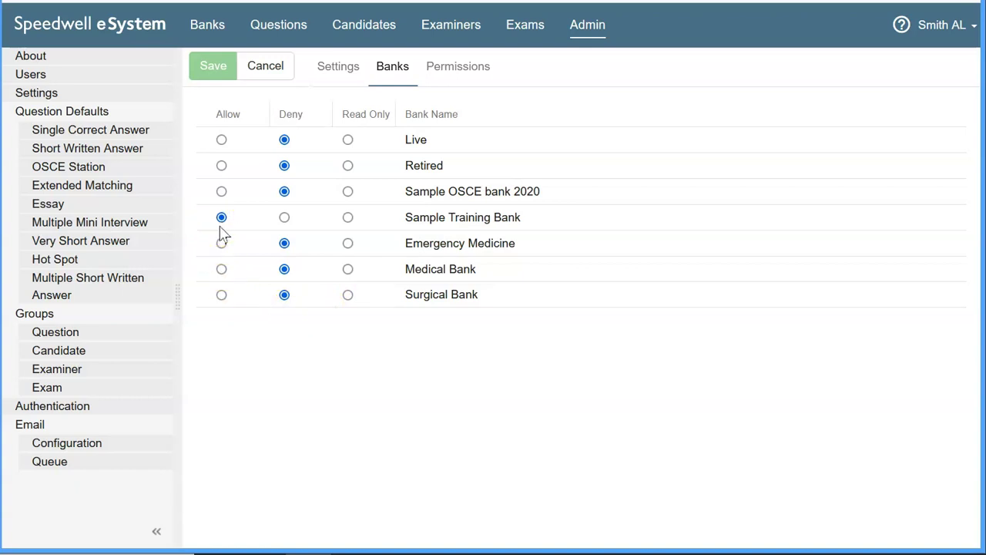
{"action": "left_click", "coordinate": [271, 68]}
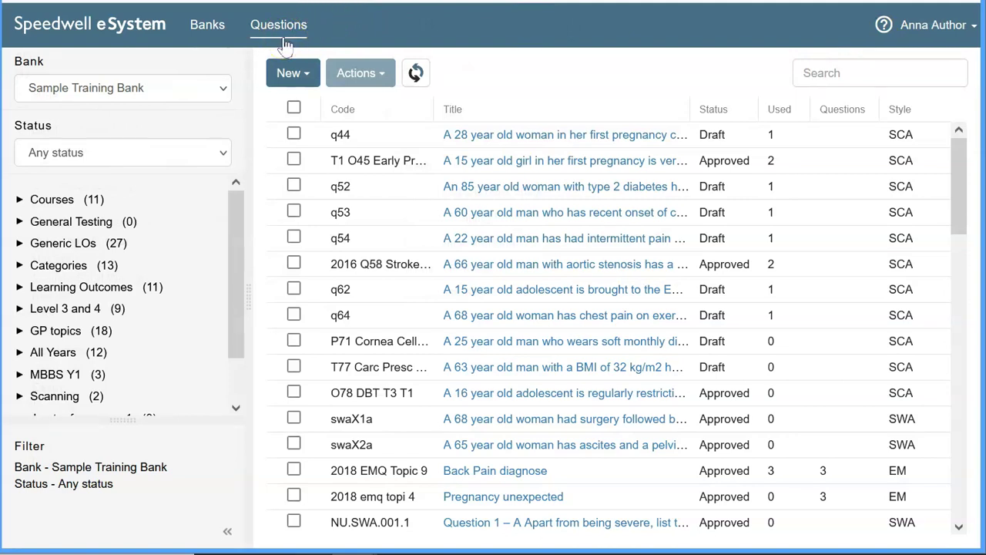
Step: In the question author's session, view the available banks and open the question list of Sample Training Bank
{"action": "left_click", "coordinate": [208, 24]}
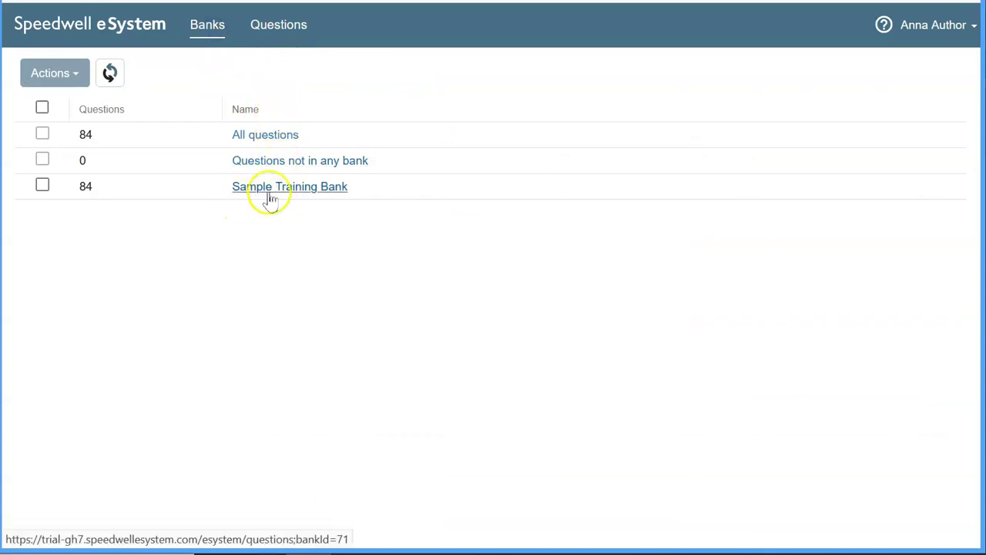
{"action": "left_click", "coordinate": [273, 188]}
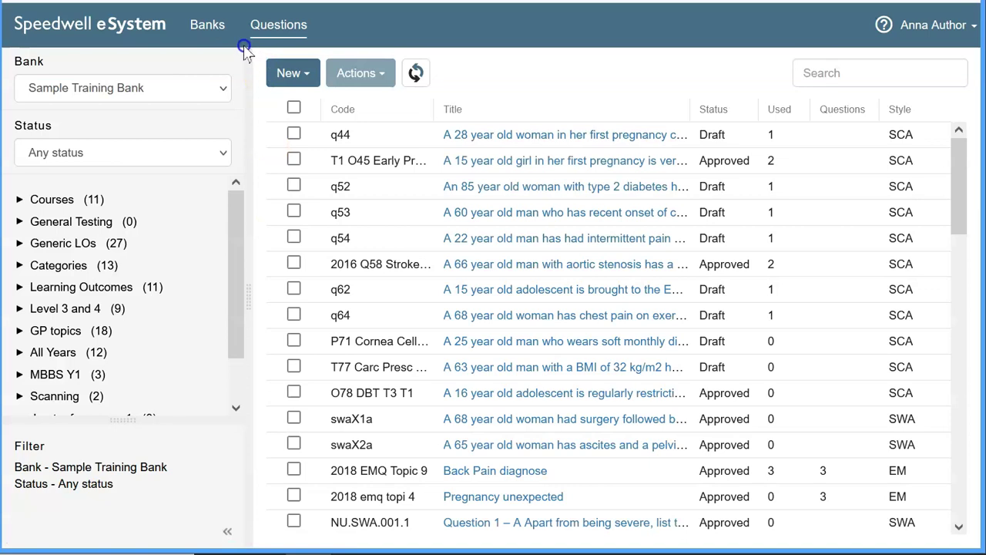
{"action": "left_click", "coordinate": [290, 29]}
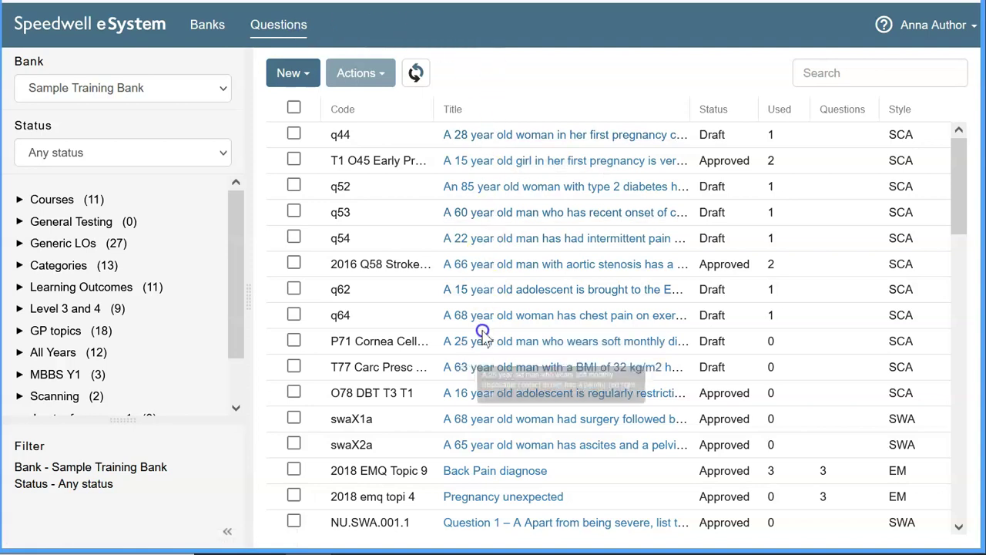
Step: Check which question types the author can create and which actions are available for question q44
{"action": "left_click", "coordinate": [293, 73]}
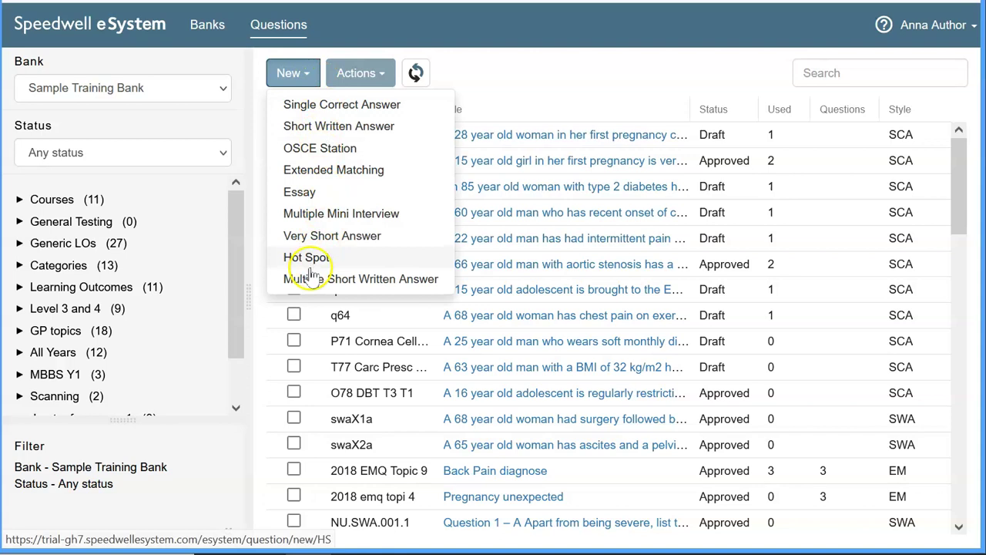
{"action": "left_click", "coordinate": [310, 79]}
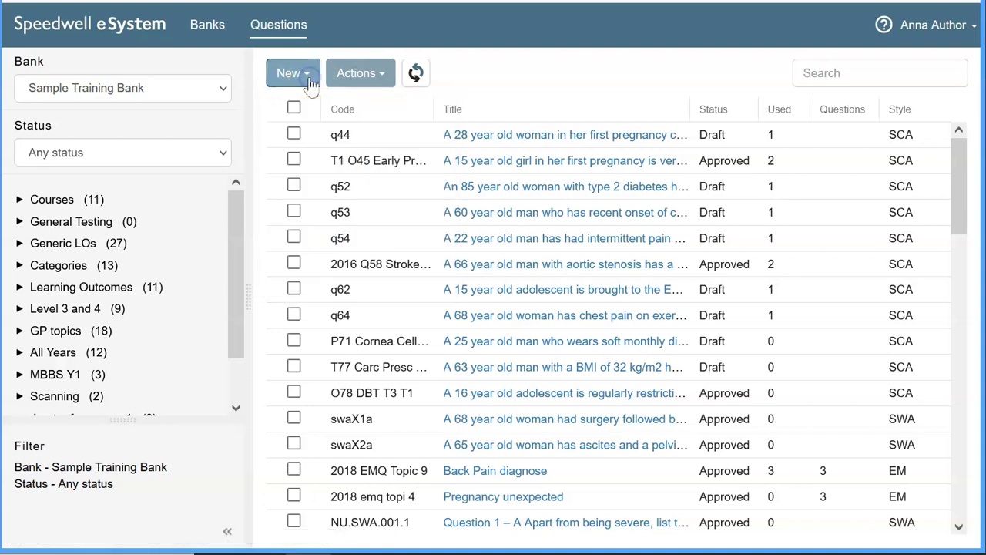
{"action": "left_click", "coordinate": [294, 135]}
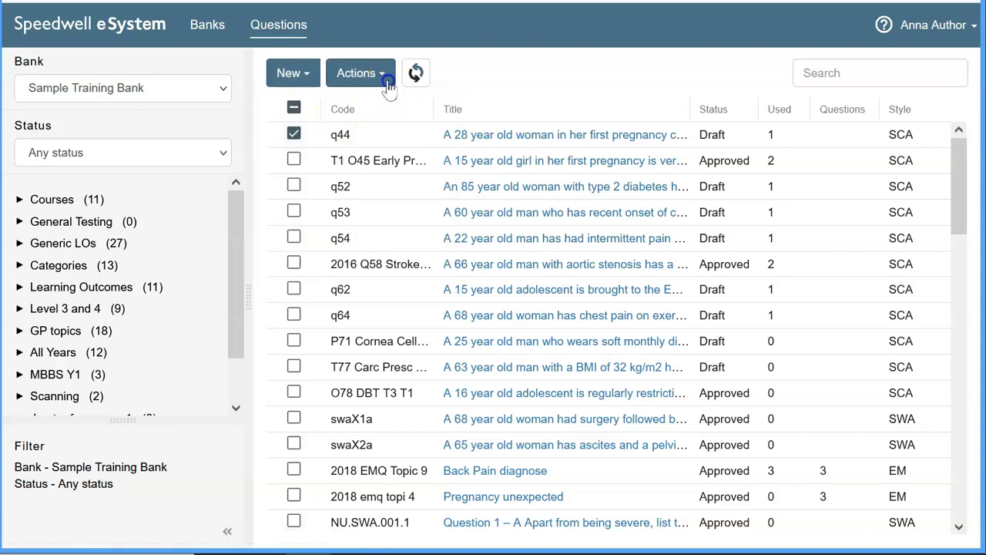
{"action": "left_click", "coordinate": [387, 80]}
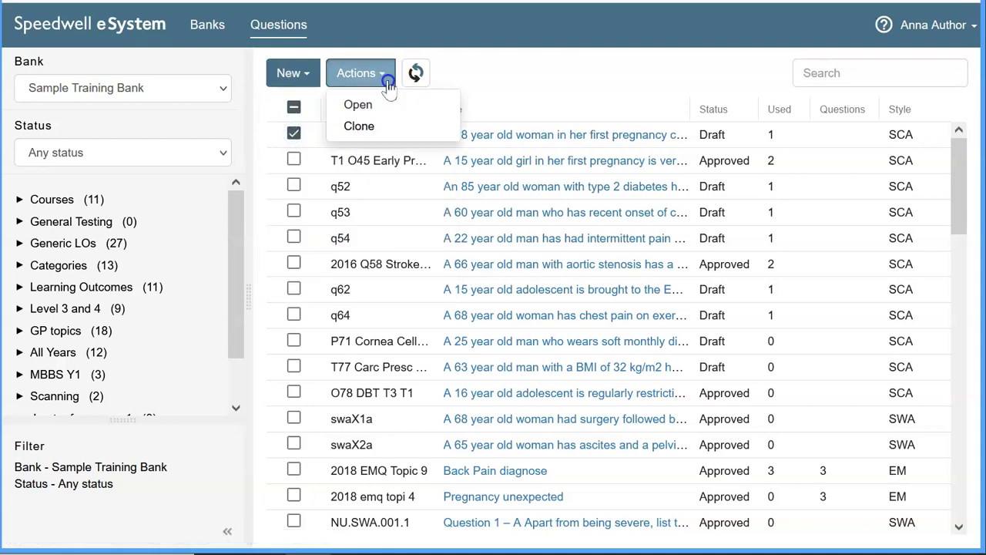
{"action": "left_click", "coordinate": [369, 131]}
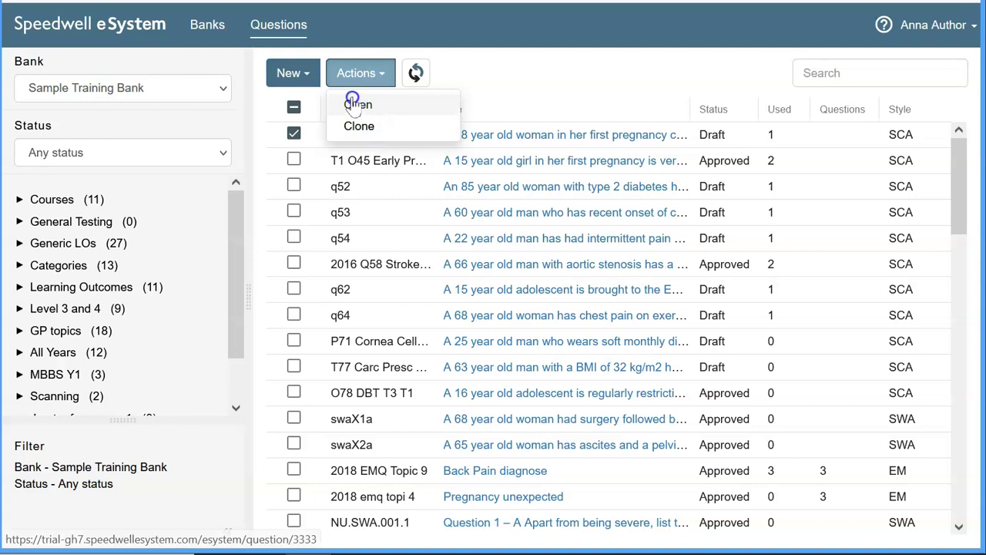
{"action": "left_click", "coordinate": [483, 87]}
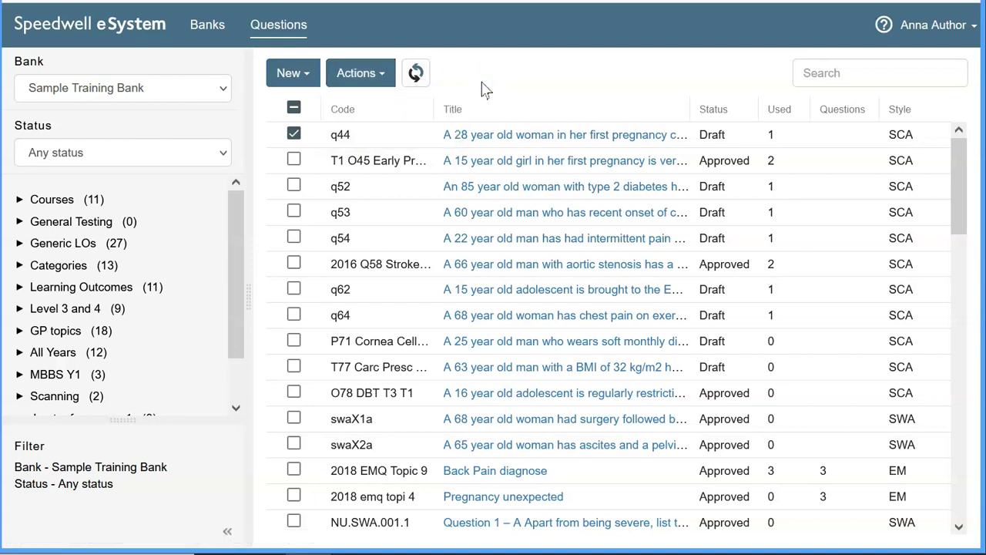
{"action": "left_click", "coordinate": [908, 28]}
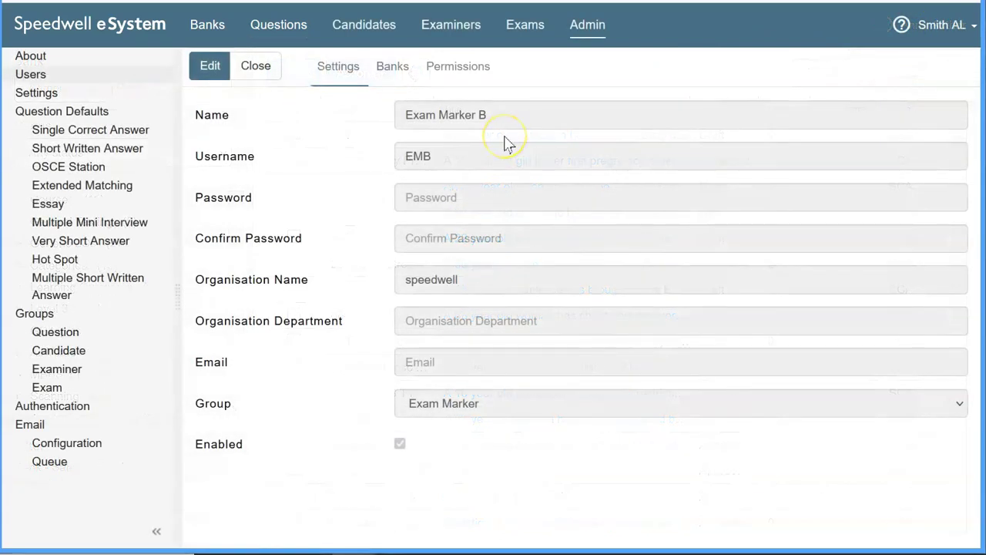
Step: Open the Exam Marker B account for editing and view the group choices, keeping Exam Marker
{"action": "left_click", "coordinate": [208, 66]}
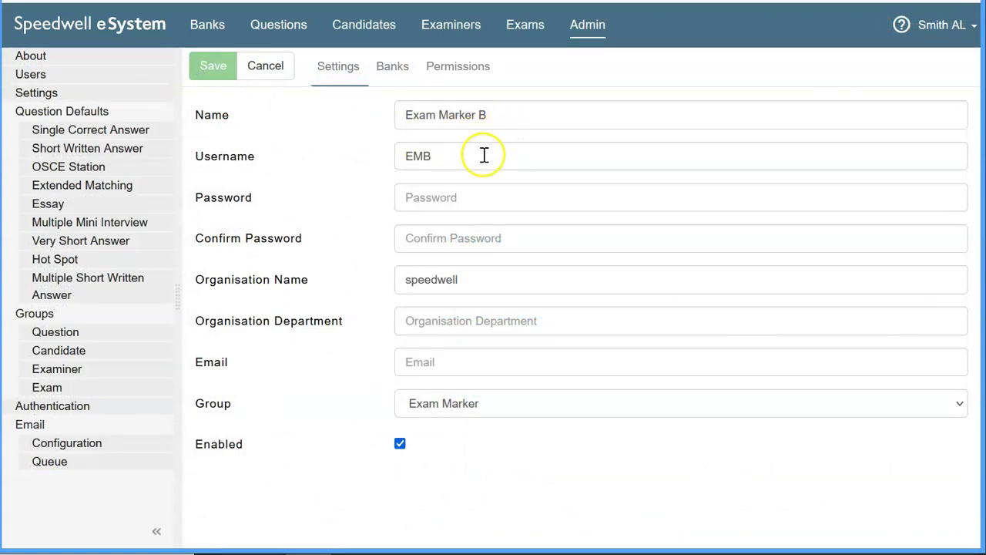
{"action": "left_click", "coordinate": [538, 408]}
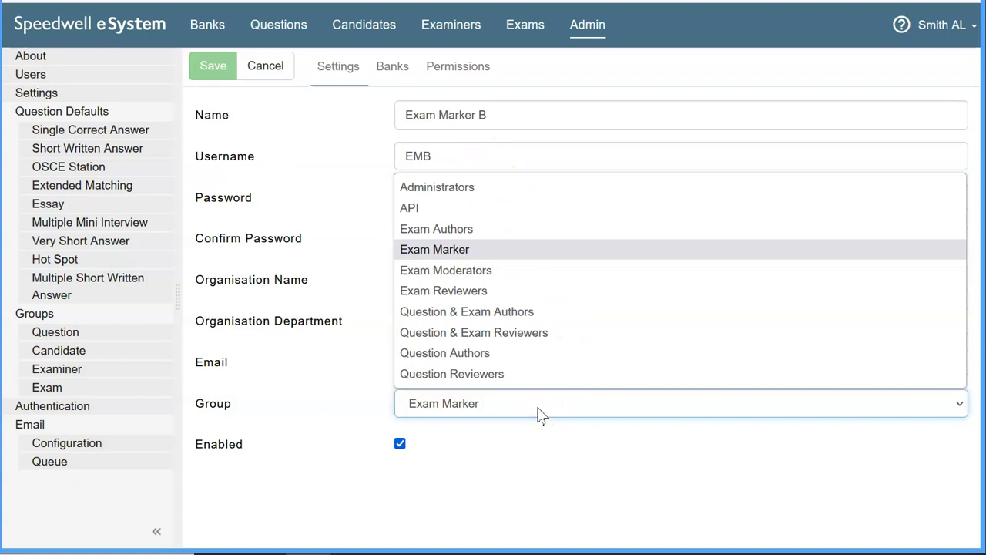
{"action": "left_click", "coordinate": [540, 409]}
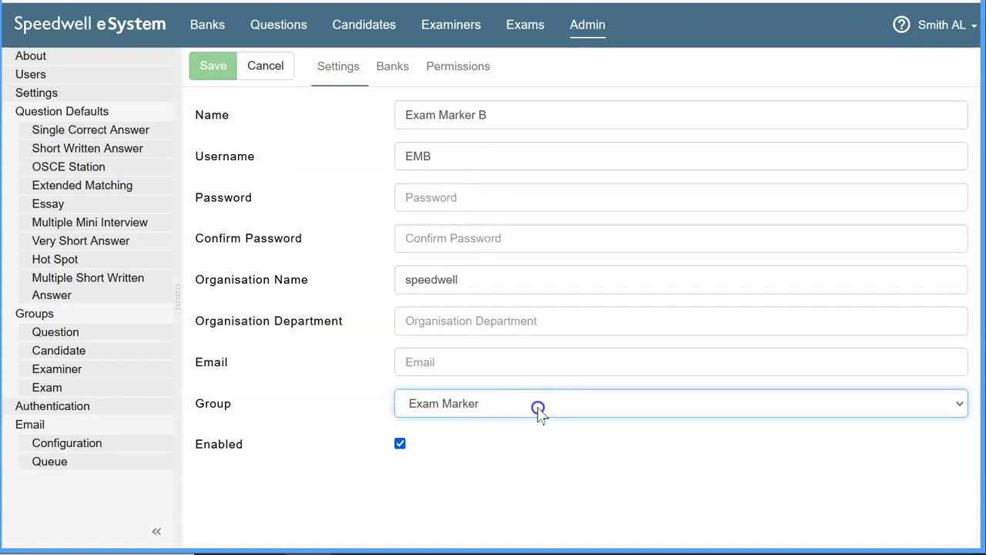
Step: Examine Exam Marker B's group permissions down to the Exams actions, and close the account without saving
{"action": "left_click", "coordinate": [444, 69]}
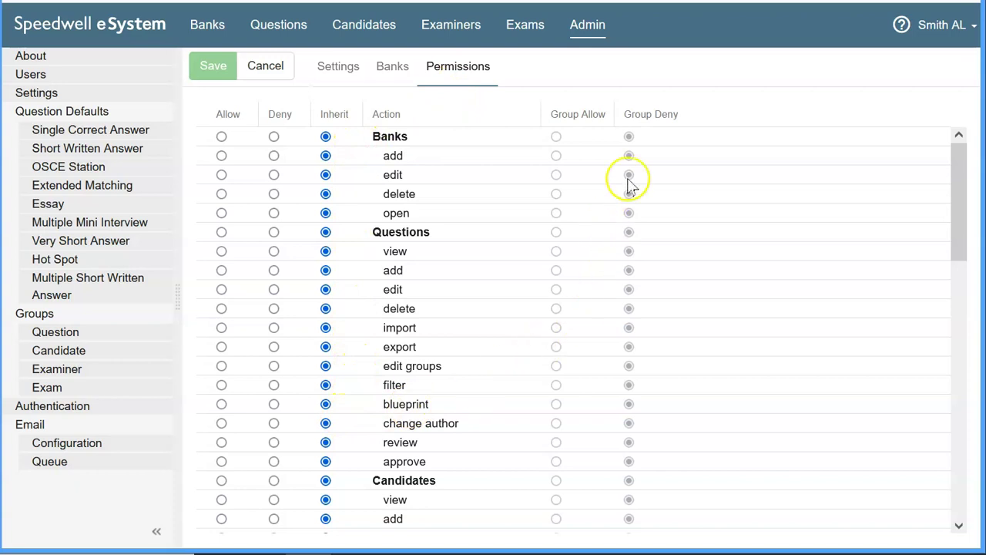
{"action": "scroll", "coordinate": [655, 342], "scroll_direction": "down", "scroll_amount": 3}
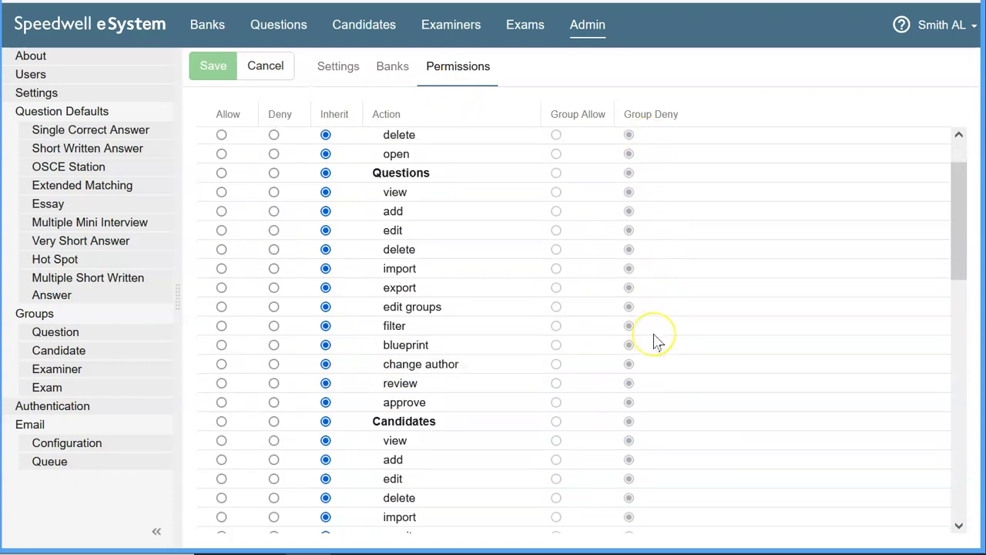
{"action": "scroll", "coordinate": [654, 341], "scroll_direction": "down", "scroll_amount": 5}
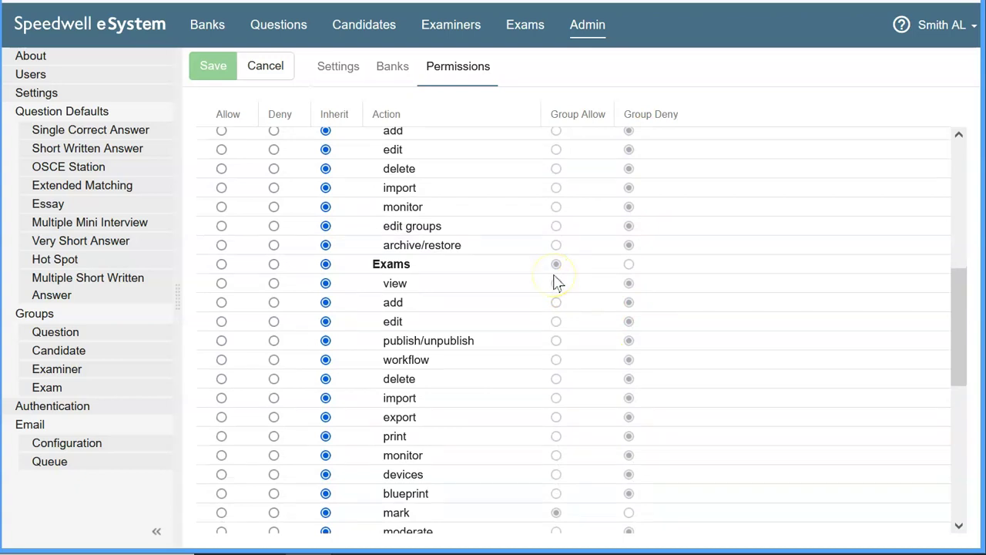
{"action": "scroll", "coordinate": [570, 286], "scroll_direction": "down", "scroll_amount": 2}
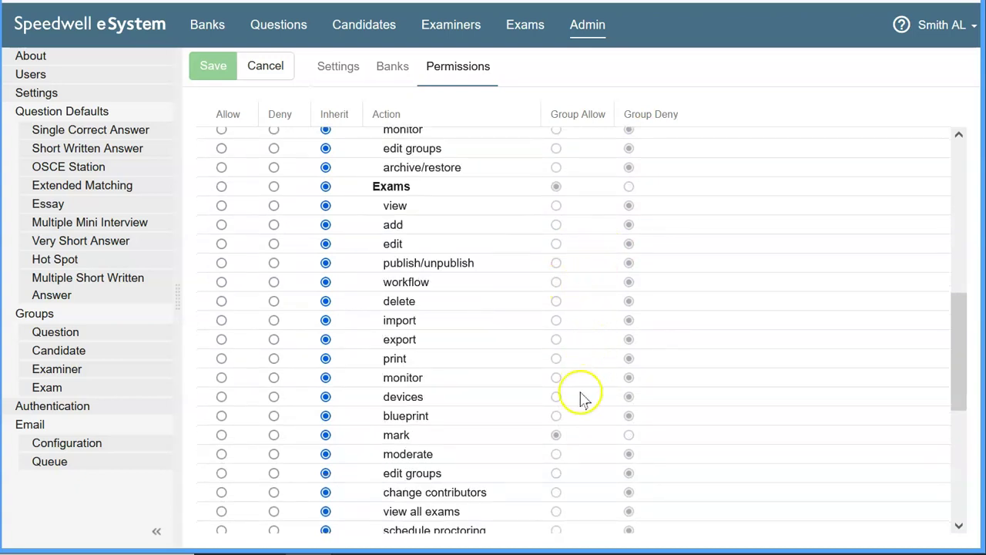
{"action": "scroll", "coordinate": [584, 393], "scroll_direction": "down", "scroll_amount": 2}
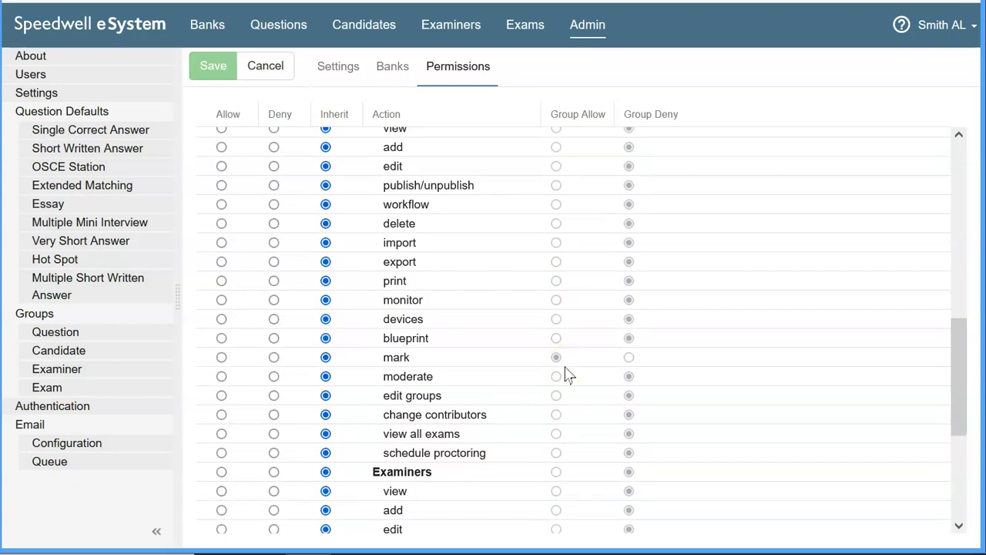
{"action": "scroll", "coordinate": [568, 376], "scroll_direction": "up", "scroll_amount": 12}
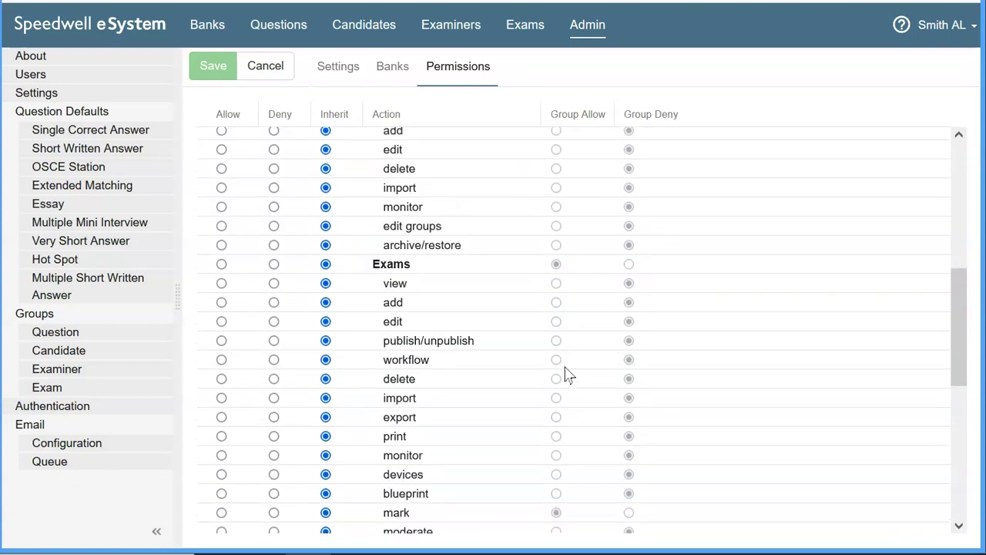
{"action": "left_click", "coordinate": [262, 71]}
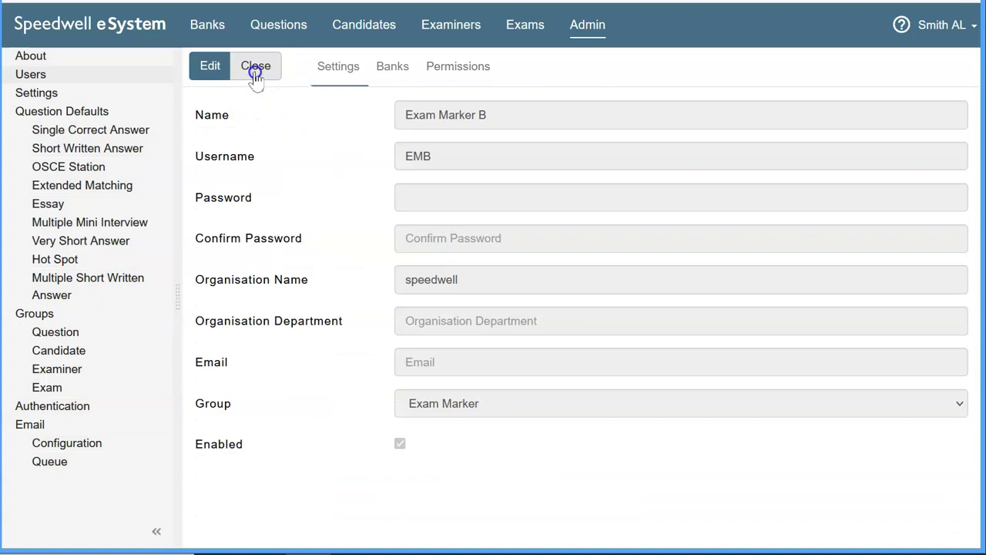
{"action": "left_click", "coordinate": [256, 69]}
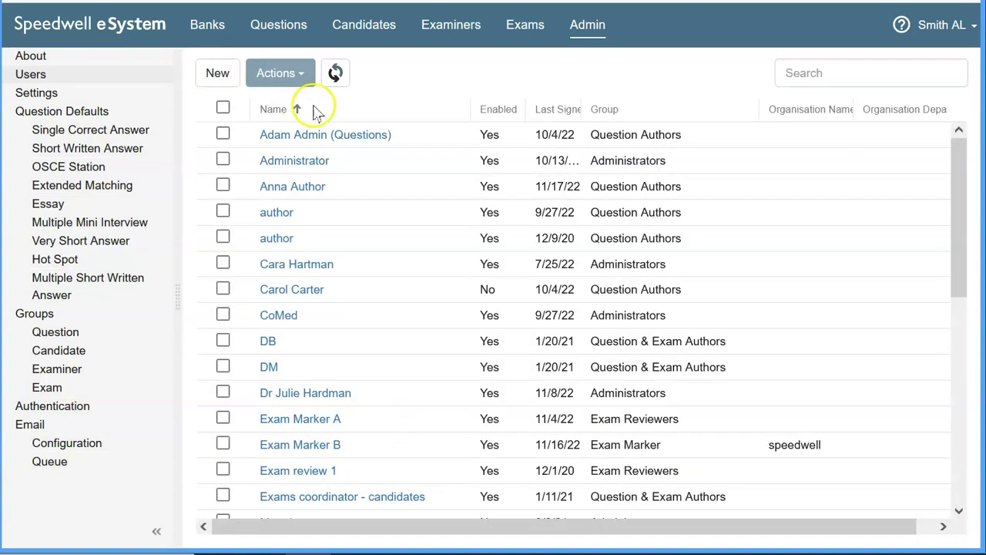
Step: Open the exam Nov 22 SBA and MSWA, review its status and the markers assigned under Marking, and close it
{"action": "left_click", "coordinate": [526, 32]}
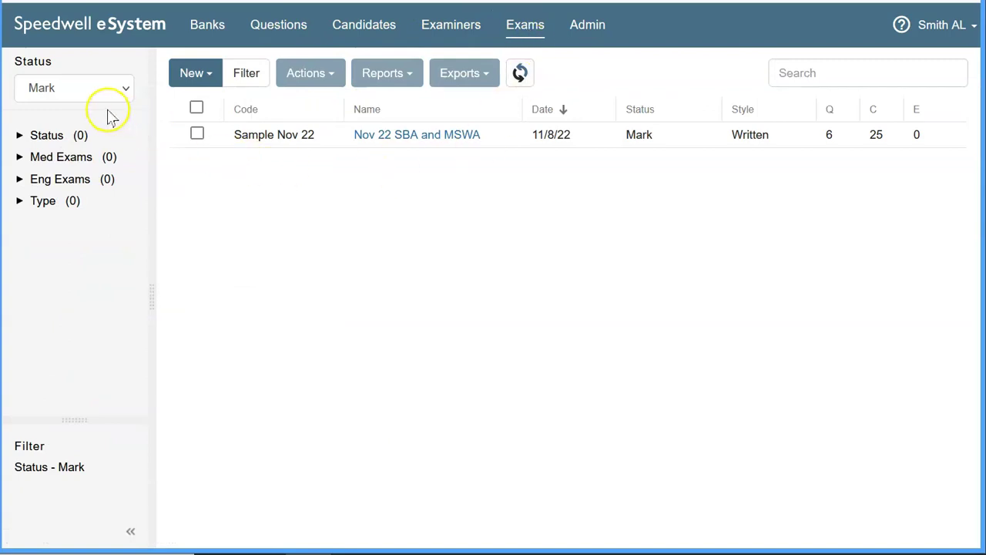
{"action": "left_click", "coordinate": [393, 138]}
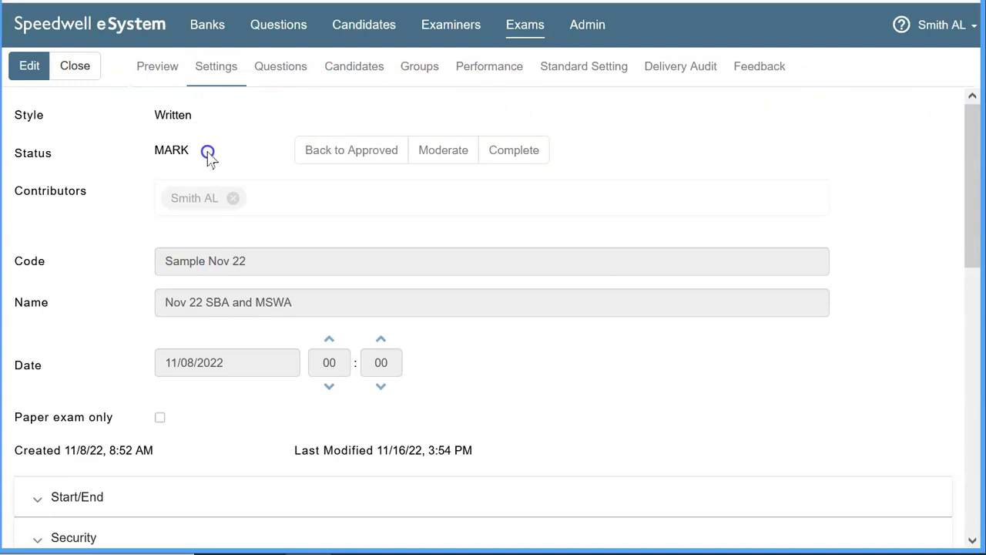
{"action": "scroll", "coordinate": [581, 352], "scroll_direction": "down", "scroll_amount": 3}
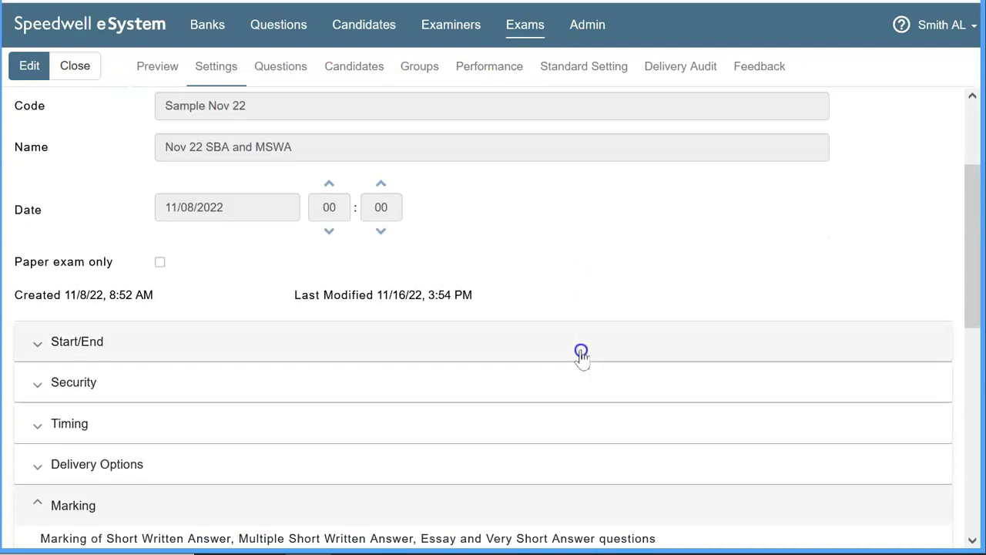
{"action": "scroll", "coordinate": [581, 352], "scroll_direction": "down", "scroll_amount": 5}
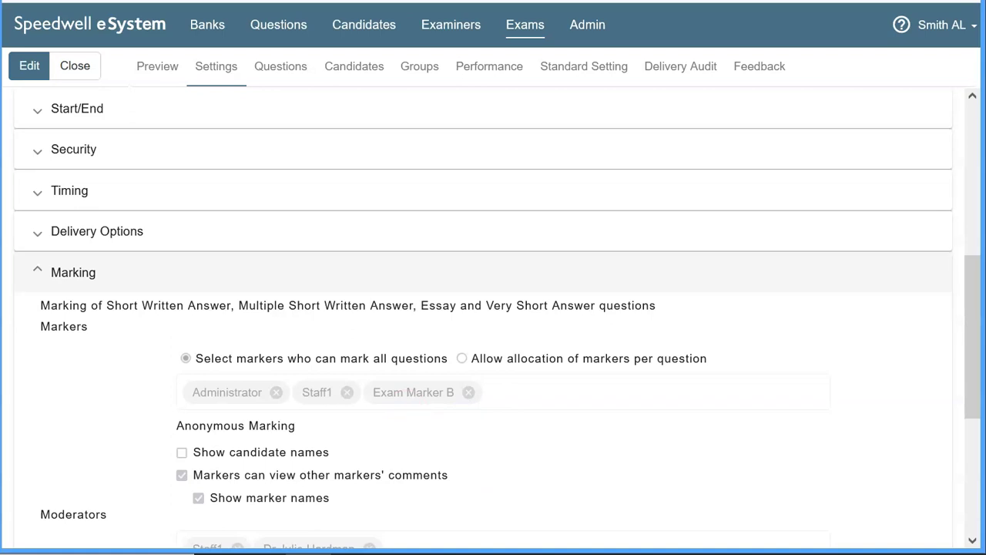
{"action": "left_click", "coordinate": [77, 66]}
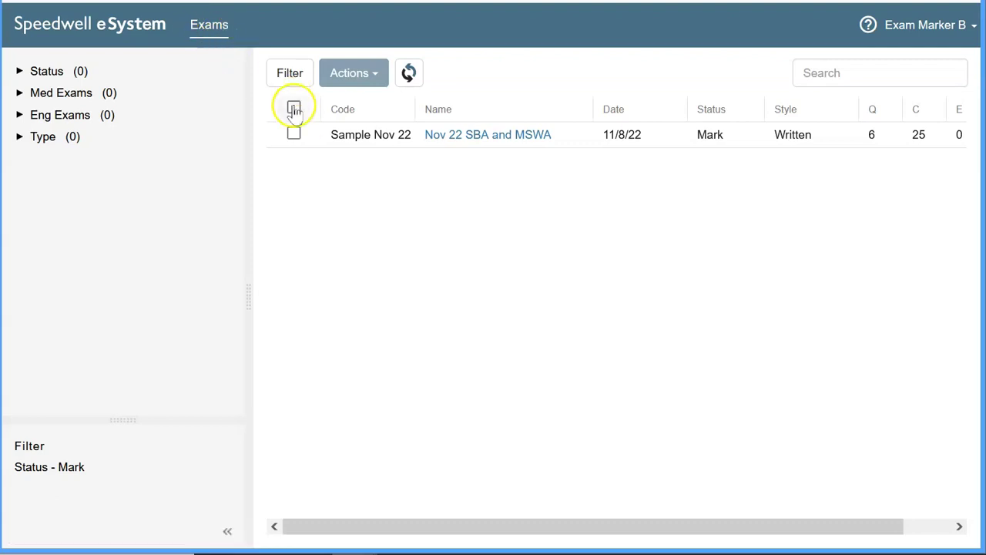
Step: In Exam Marker B's session, select the exam Nov 22 SBA and MSWA and check which actions are available for it
{"action": "left_click", "coordinate": [293, 133]}
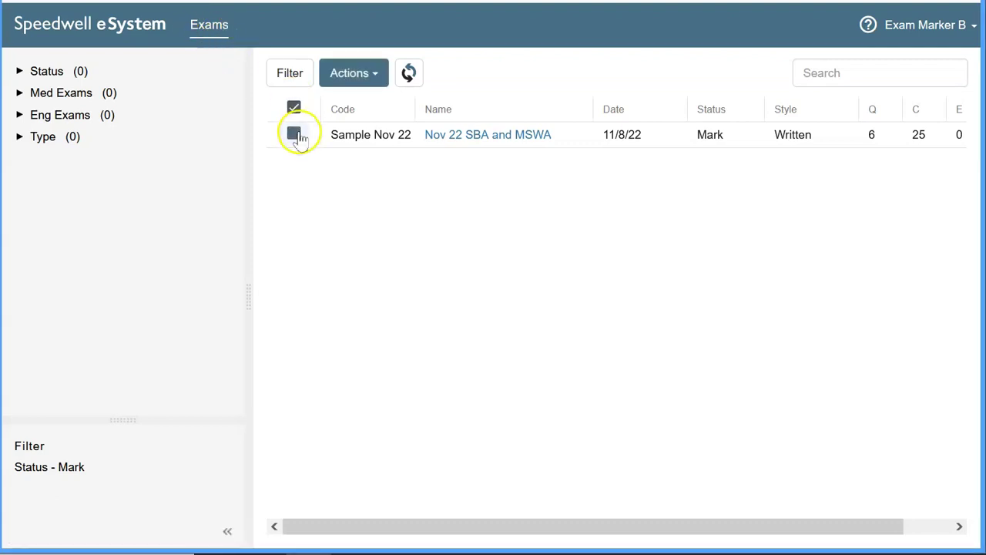
{"action": "left_click", "coordinate": [376, 80]}
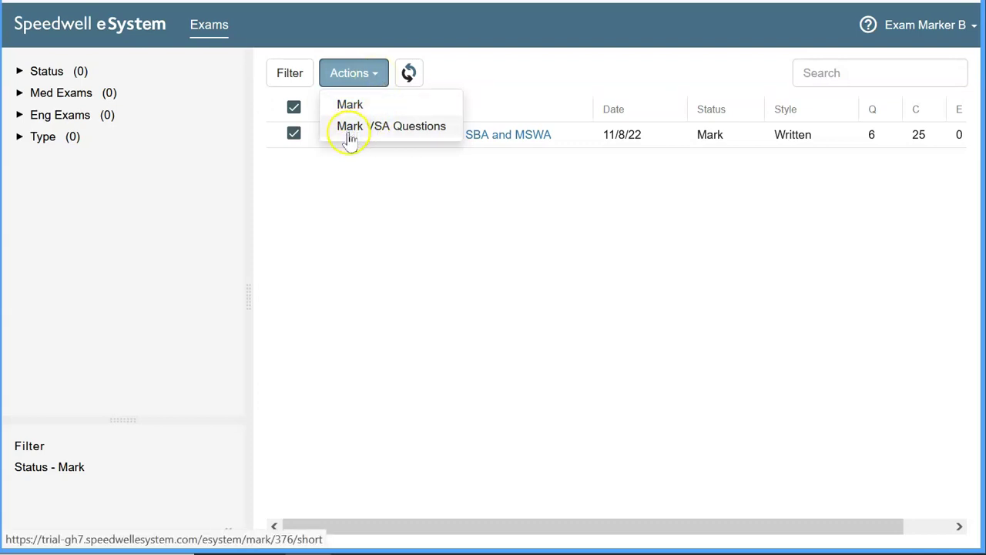
{"action": "left_click", "coordinate": [349, 193]}
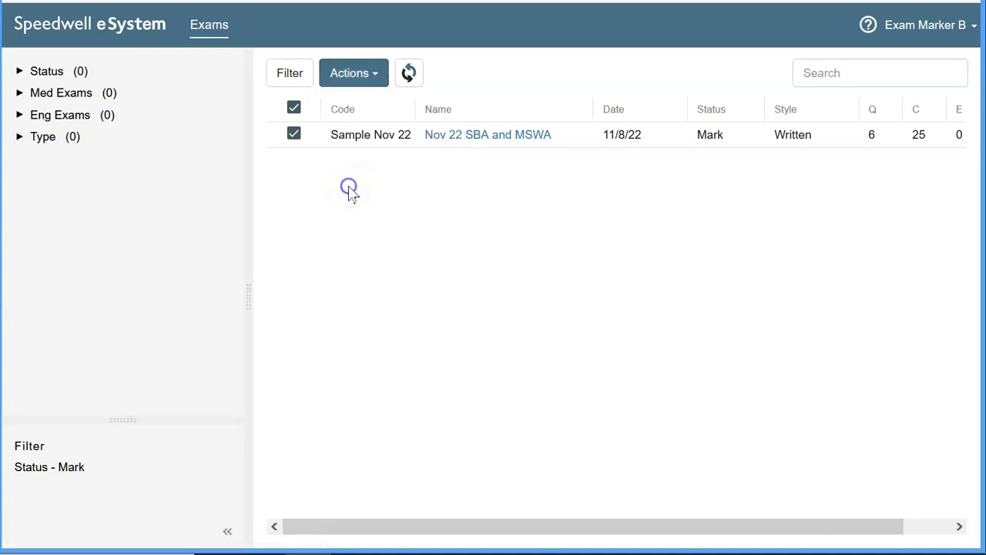